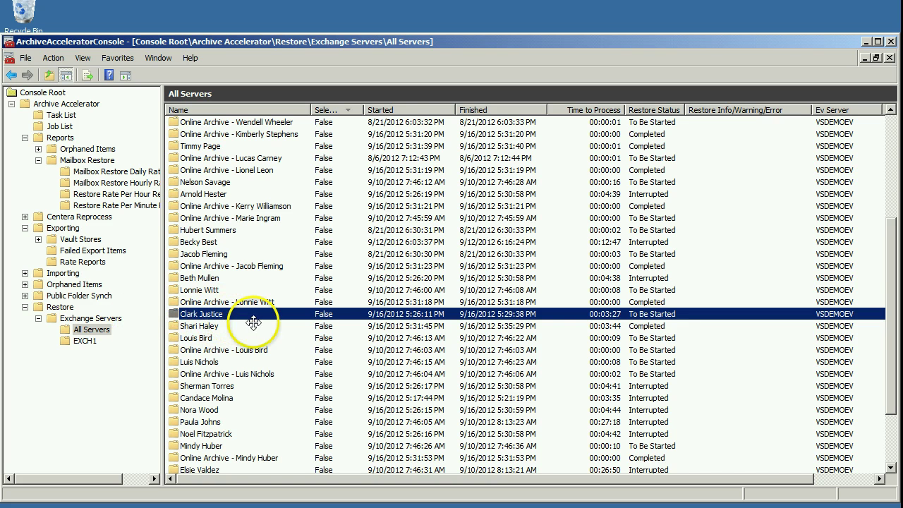
Run the restore now for the waiting To Be Started mailbox and confirm it
right_click(310, 313)
left_click(323, 316)
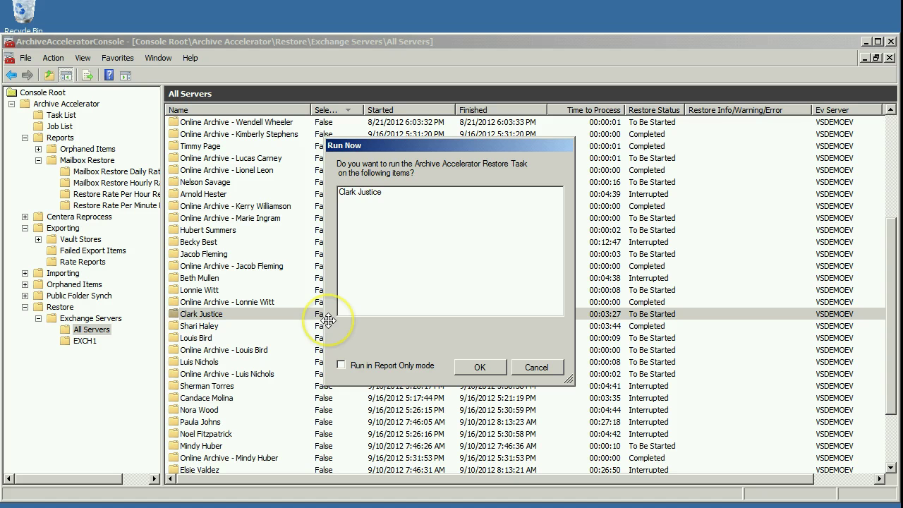
left_click(471, 367)
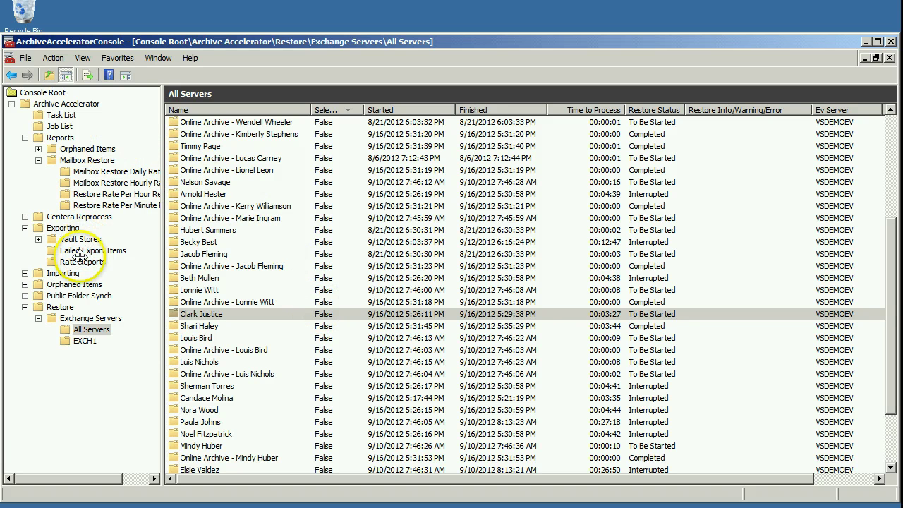
In the job list, select restore job 353 and watch its # Processed count rise
left_click(60, 127)
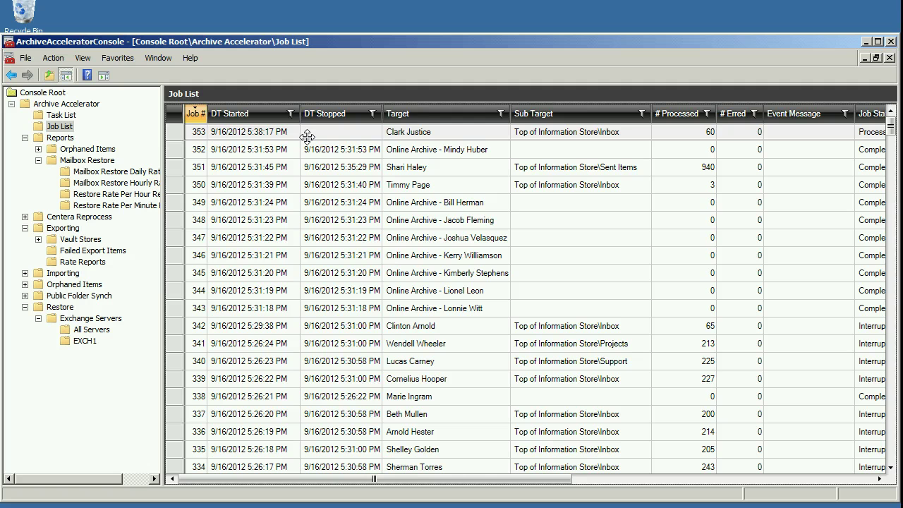
left_click(407, 132)
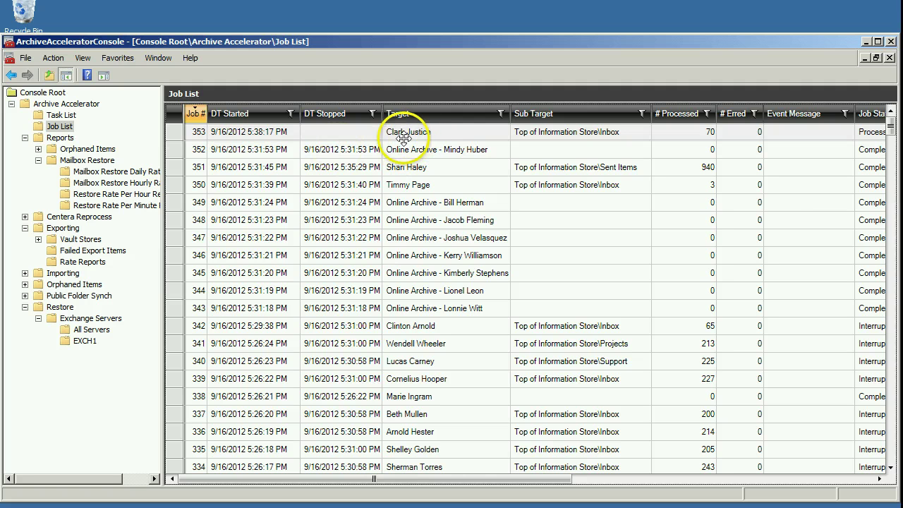
left_click(410, 132)
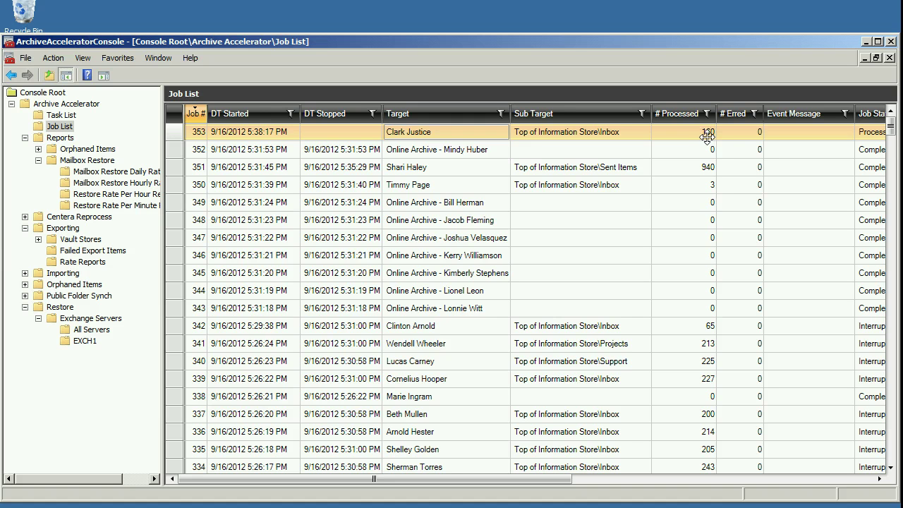
left_click(706, 138)
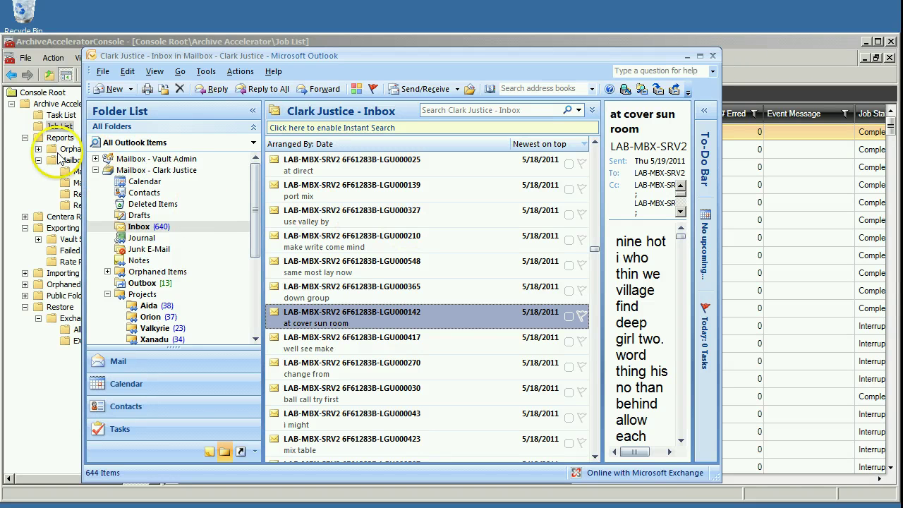
Open the task list and stop the Restore Archive task
left_click(60, 126)
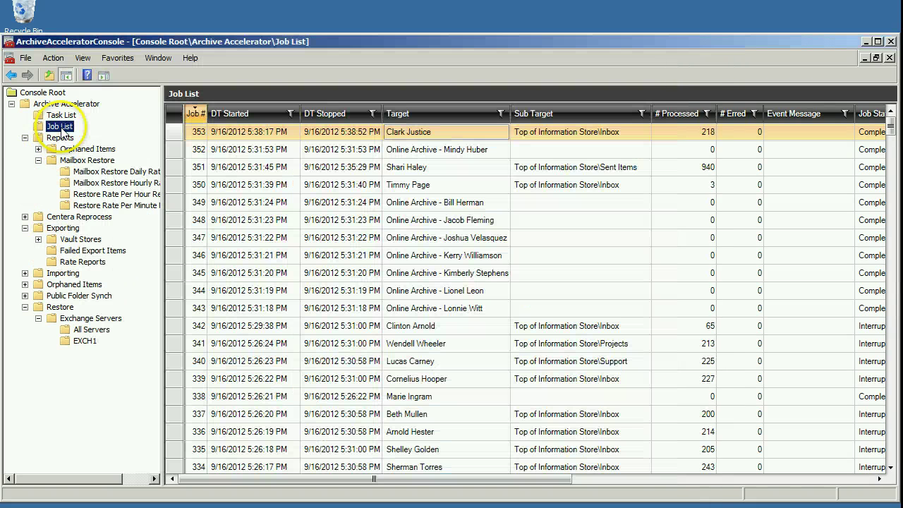
left_click(62, 115)
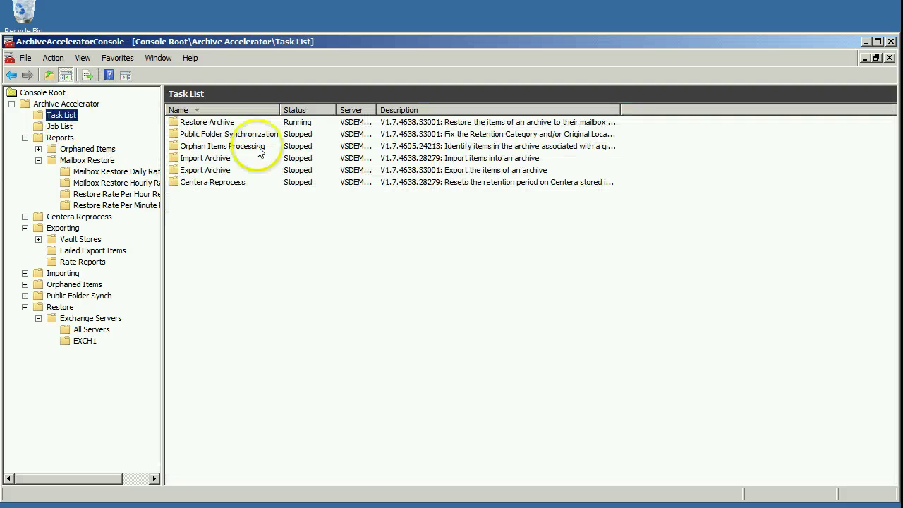
right_click(276, 122)
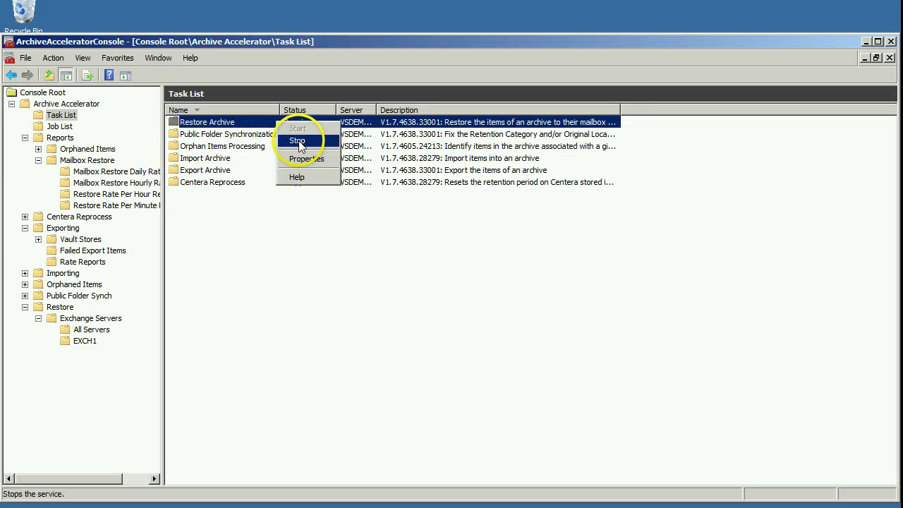
left_click(297, 141)
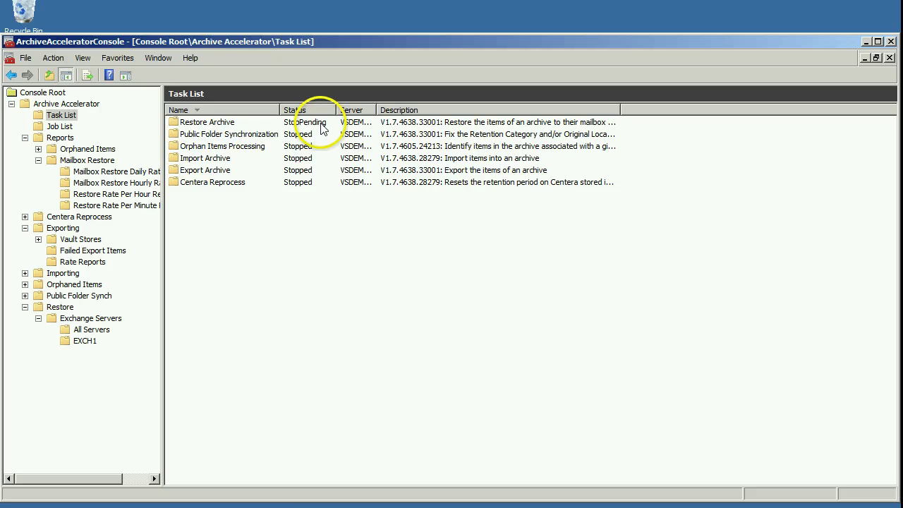
Start the Restore Archive task again and return to the All Servers restore list
left_click(242, 125)
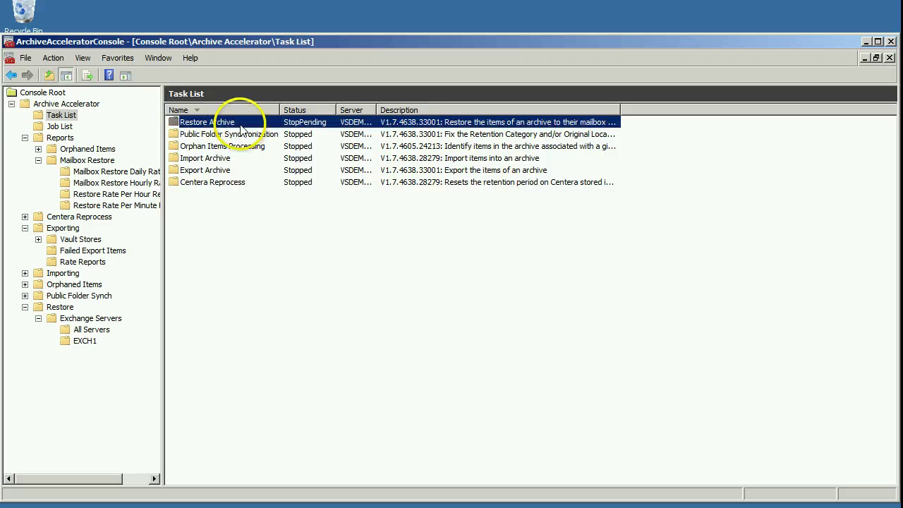
right_click(243, 127)
left_click(267, 132)
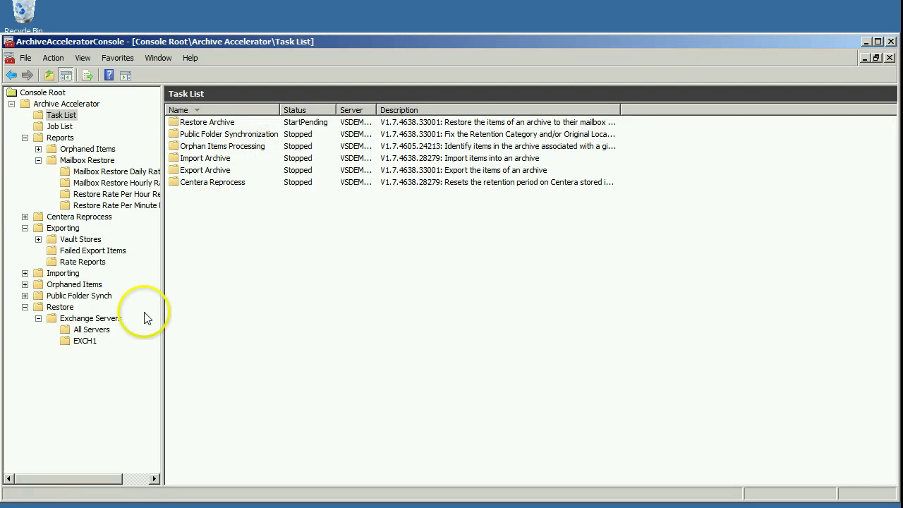
left_click(92, 329)
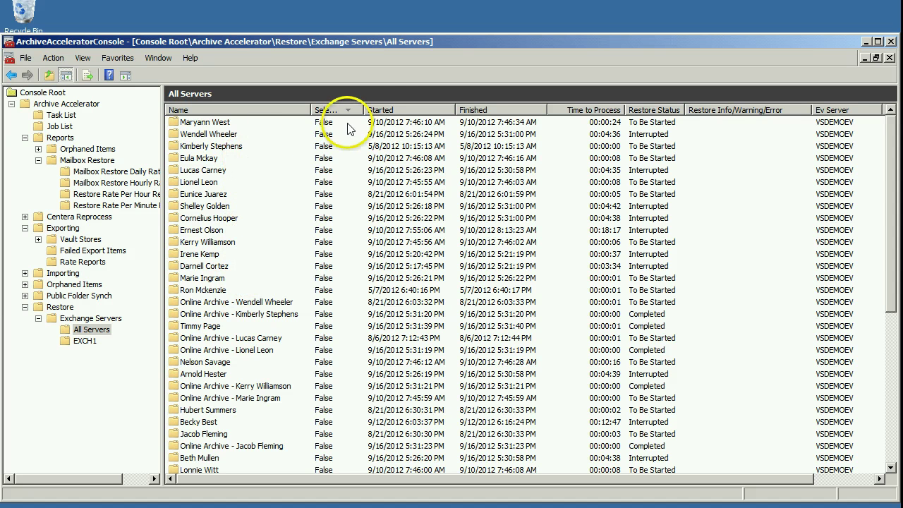
Sort the restore list by Started, newest first, and rerun the restore for the top mailbox
left_click(390, 111)
left_click(391, 111)
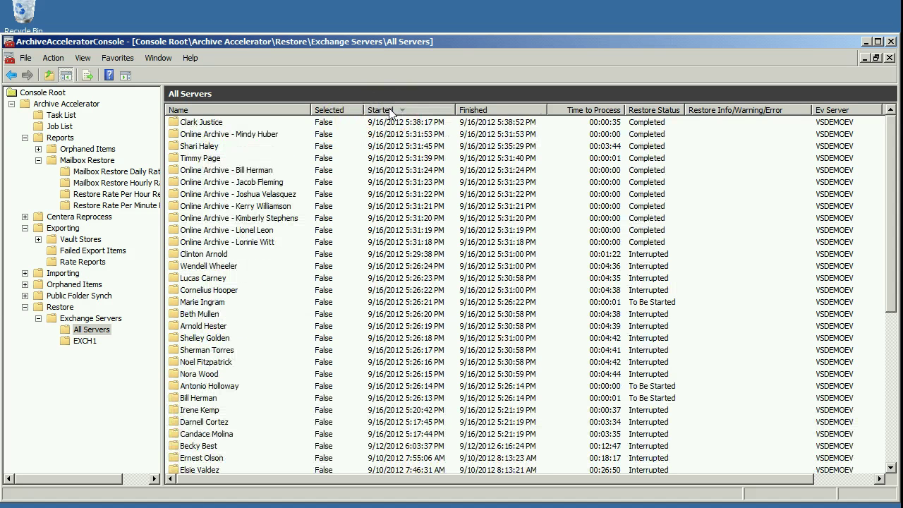
right_click(240, 122)
left_click(263, 126)
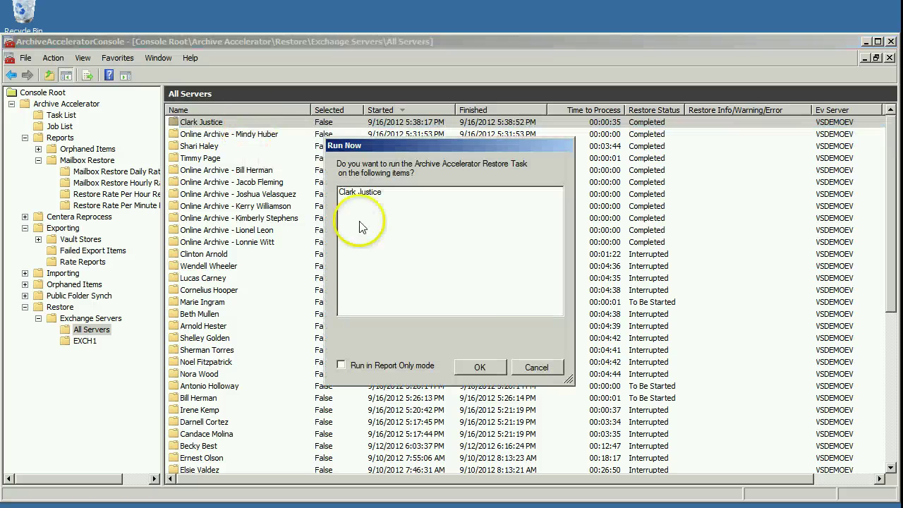
left_click(480, 366)
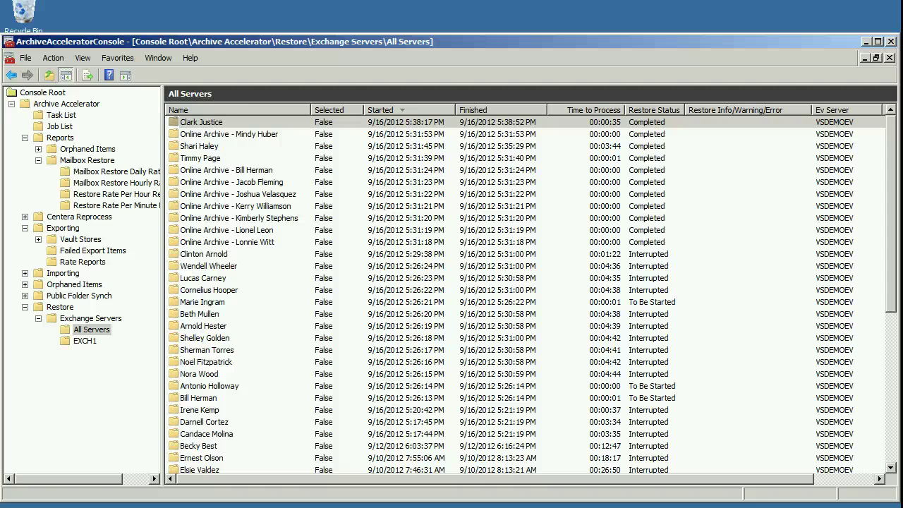
left_click(83, 262)
View the Restore Rate Per Minute report, then the Restore Rate Per Hour report
left_click(113, 205)
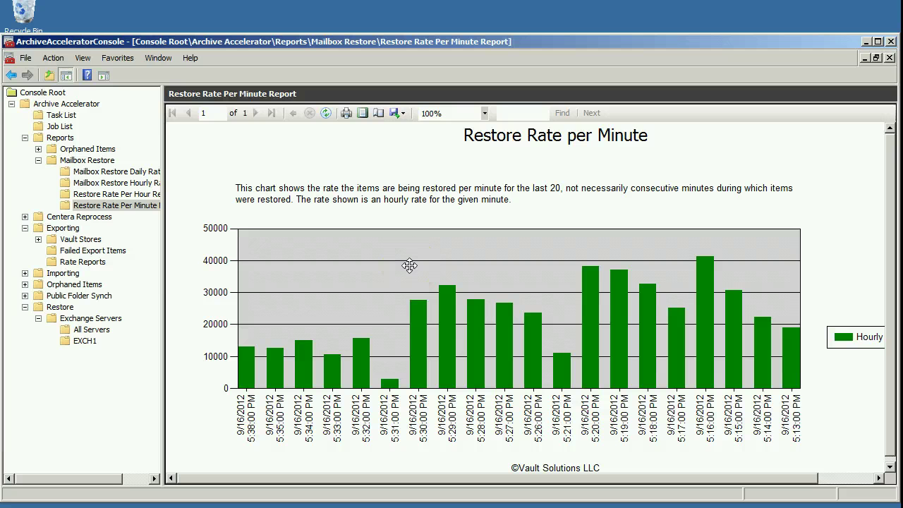
left_click(144, 194)
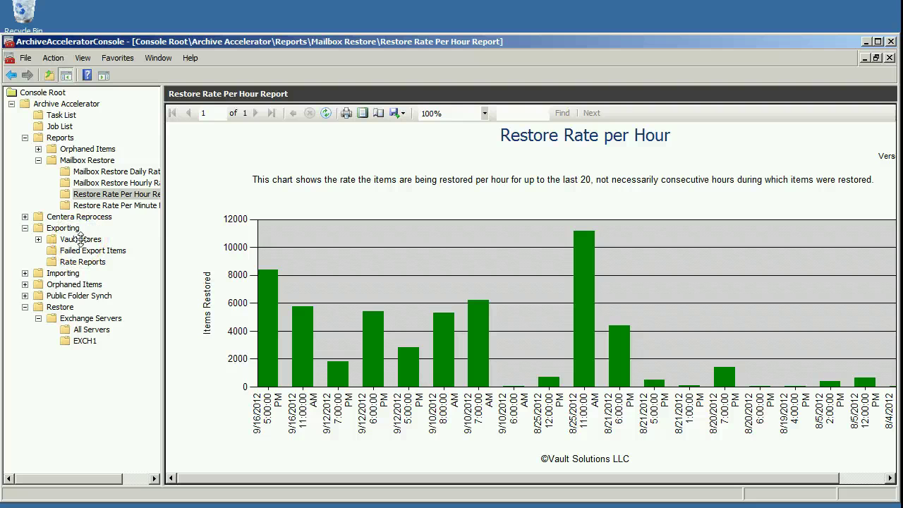
Open the Express Vault Store export list and cancel an Export Now request for one archive
left_click(36, 239)
left_click(99, 251)
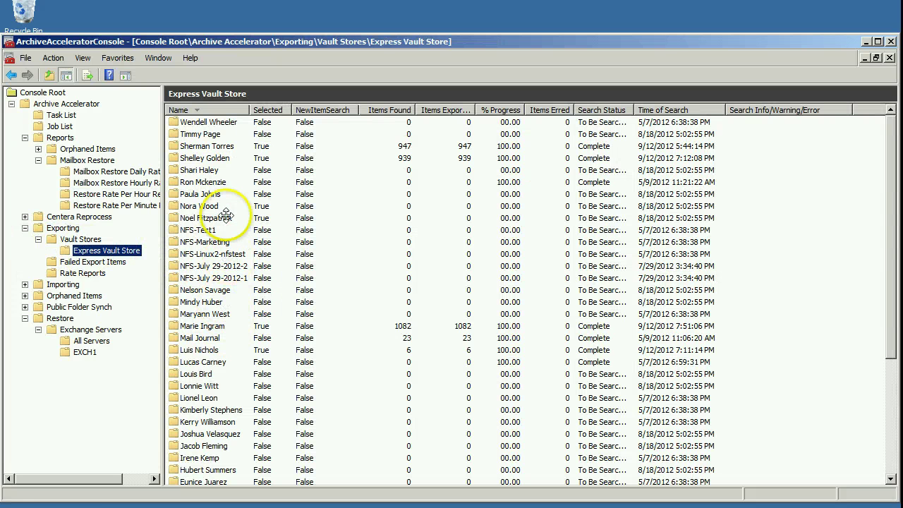
right_click(204, 169)
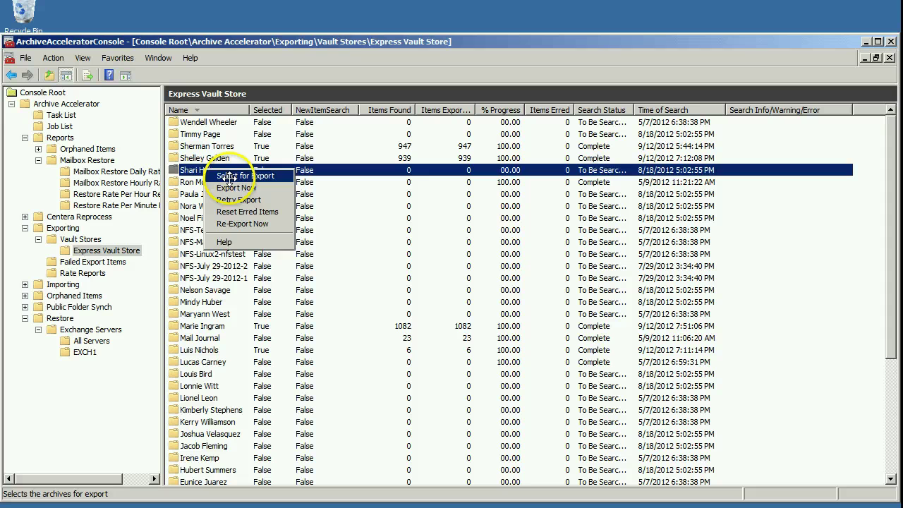
left_click(235, 187)
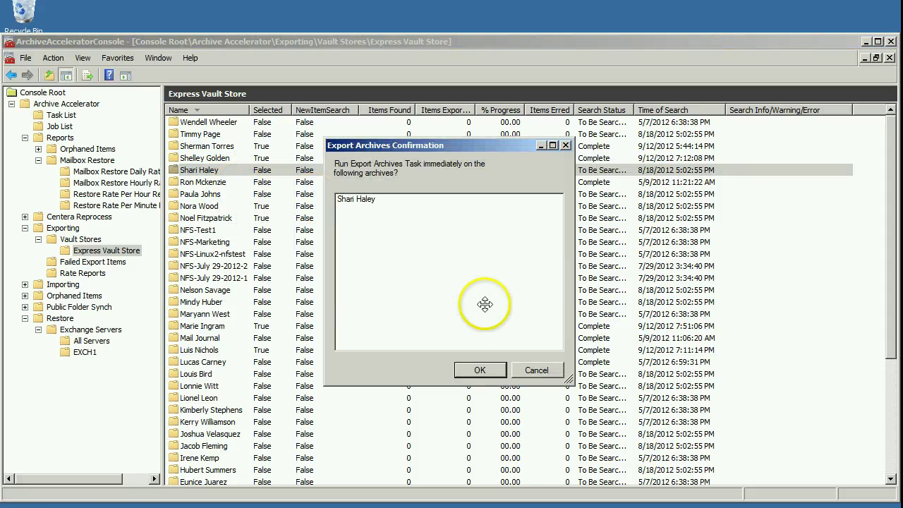
left_click(536, 370)
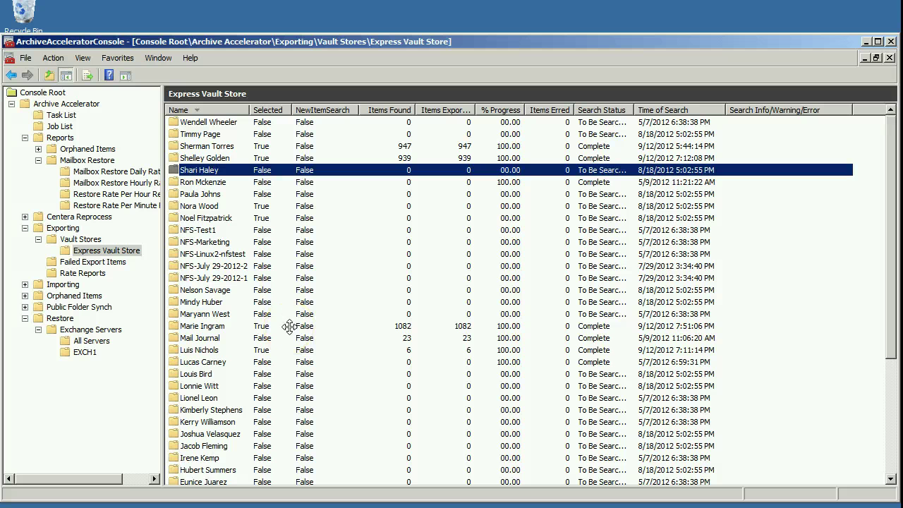
Review the Restore Archive task's Service Settings tab, then cancel without saving changes
left_click(60, 115)
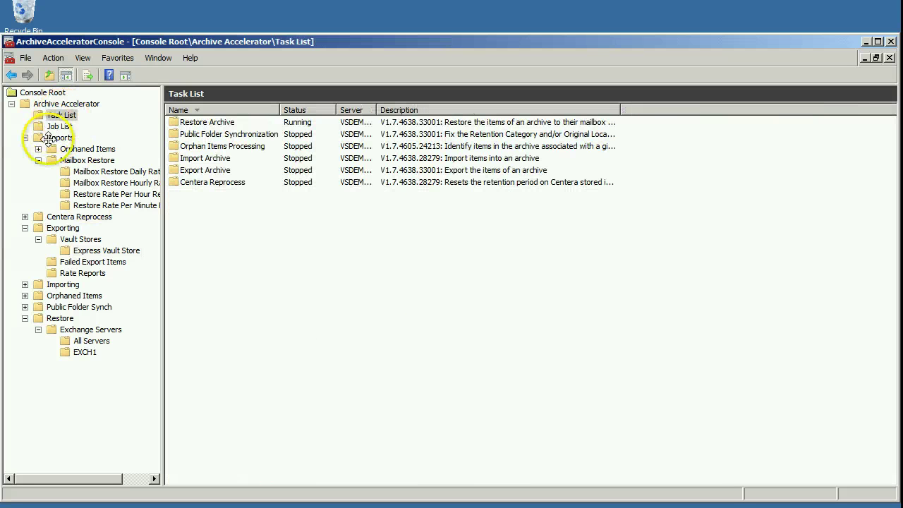
left_click(225, 122)
double_click(224, 122)
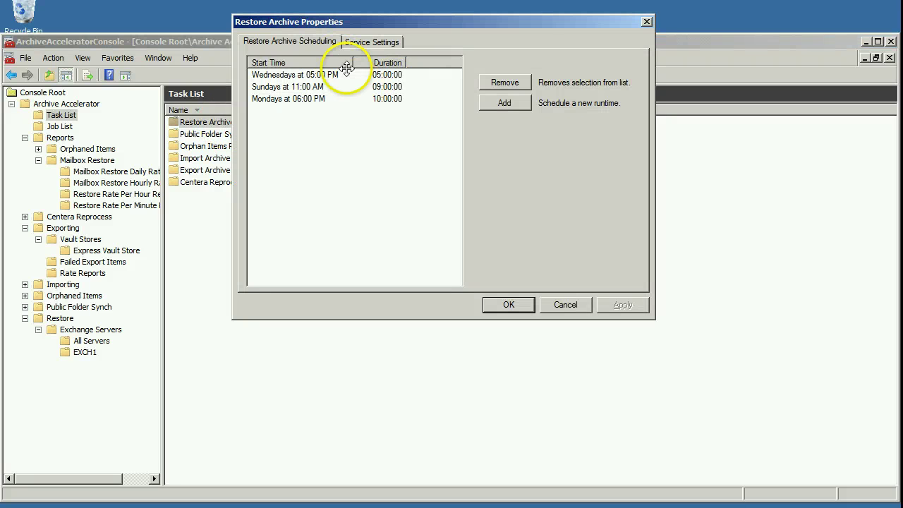
left_click(357, 42)
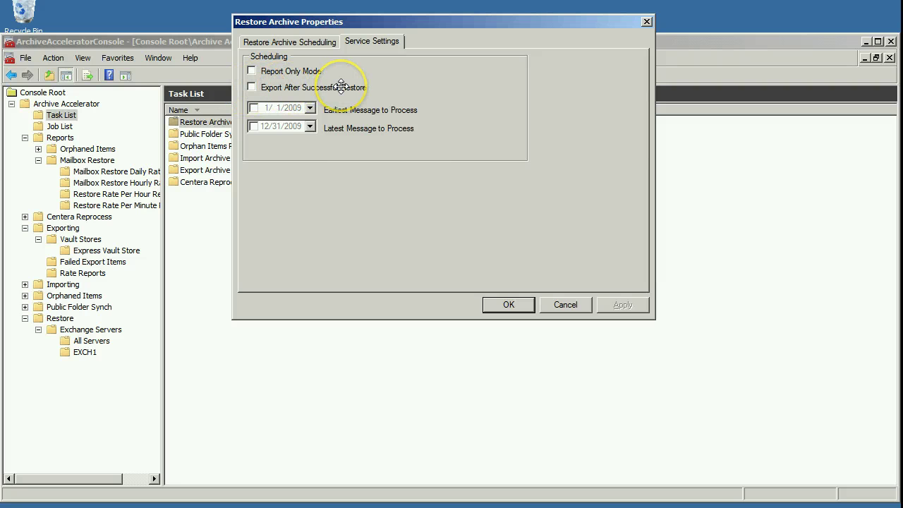
left_click(559, 306)
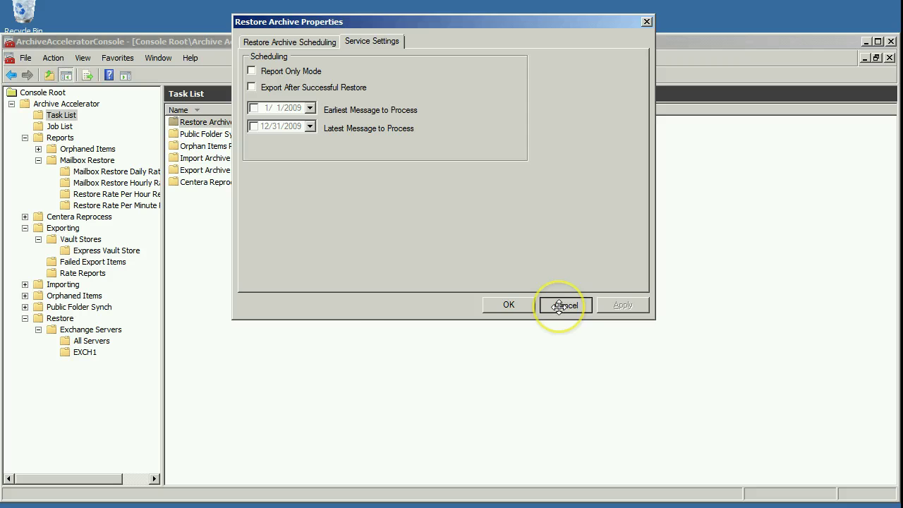